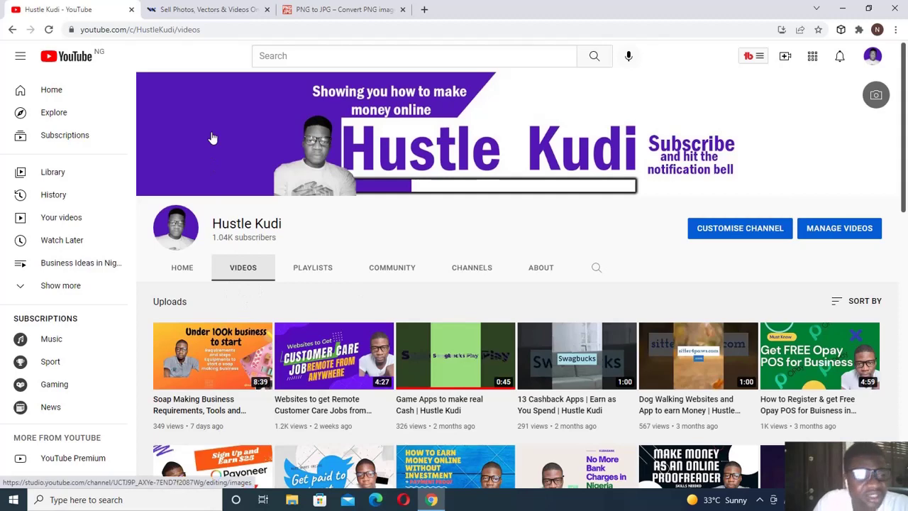
- Switch to the Wirestock 'Sell Photos, Vectors & Videos' tab
{"action": "left_click", "coordinate": [210, 8]}
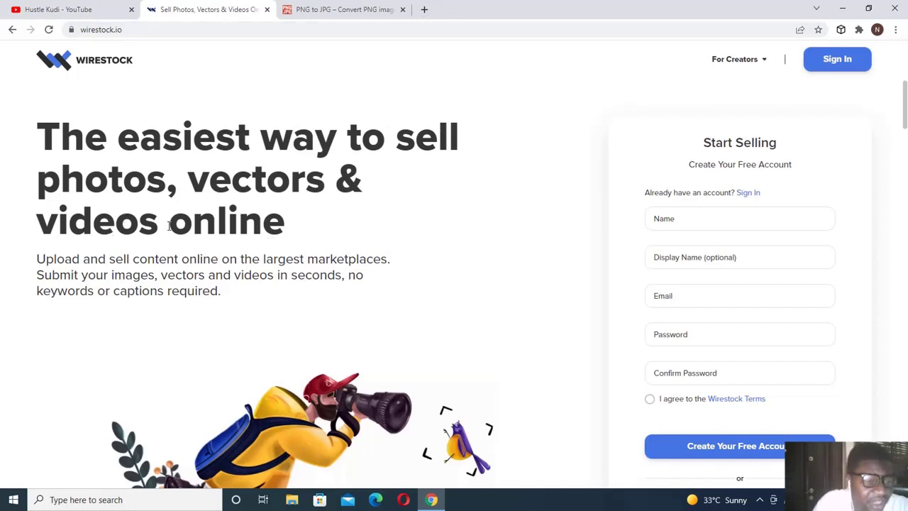
{"action": "scroll", "coordinate": [168, 226], "scroll_direction": "down", "scroll_amount": 1}
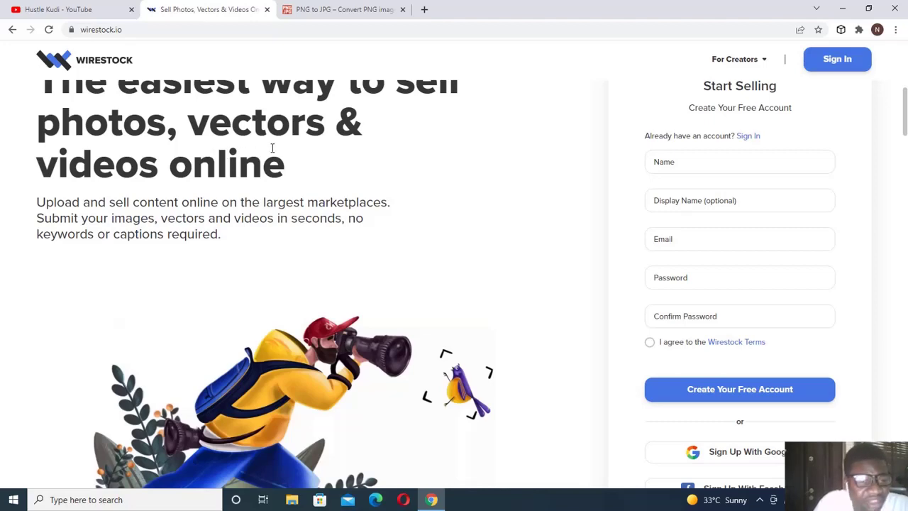
{"action": "scroll", "coordinate": [238, 157], "scroll_direction": "down", "scroll_amount": 1}
{"action": "scroll", "coordinate": [237, 158], "scroll_direction": "up", "scroll_amount": 2}
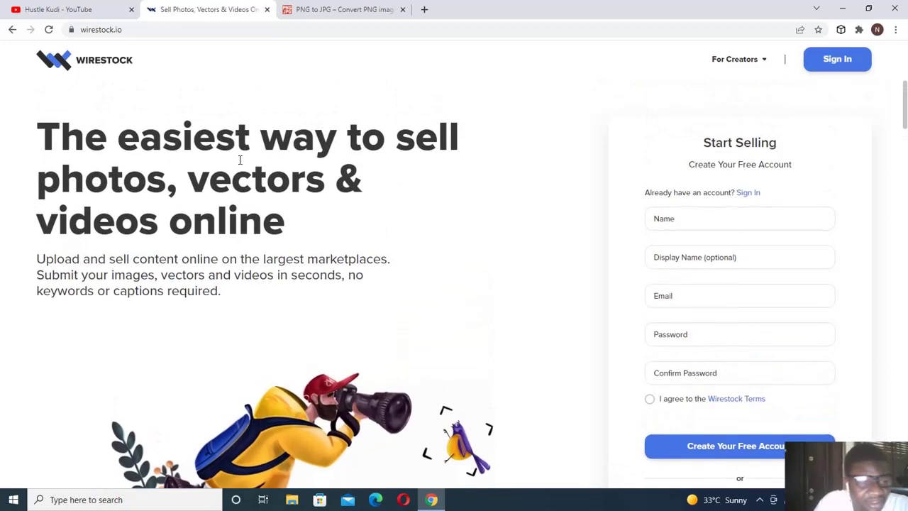
{"action": "scroll", "coordinate": [313, 194], "scroll_direction": "down", "scroll_amount": 5}
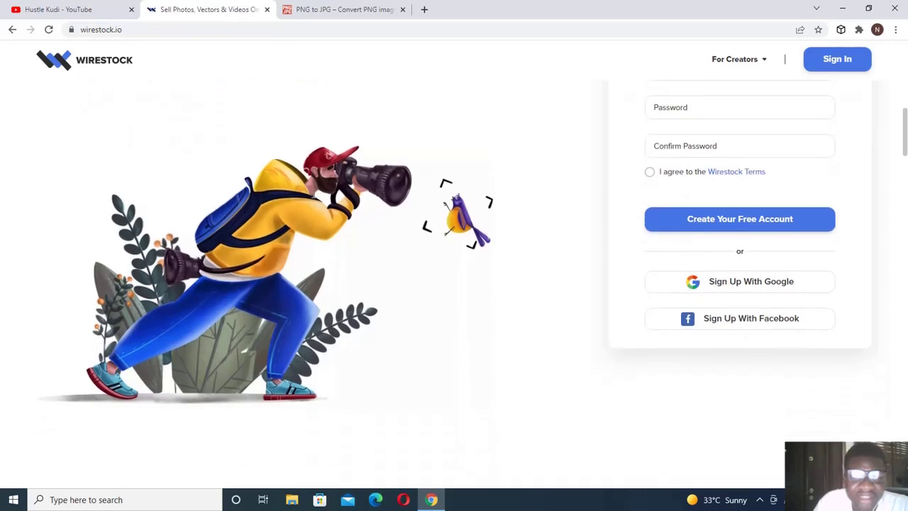
{"action": "scroll", "coordinate": [312, 198], "scroll_direction": "down", "scroll_amount": 7}
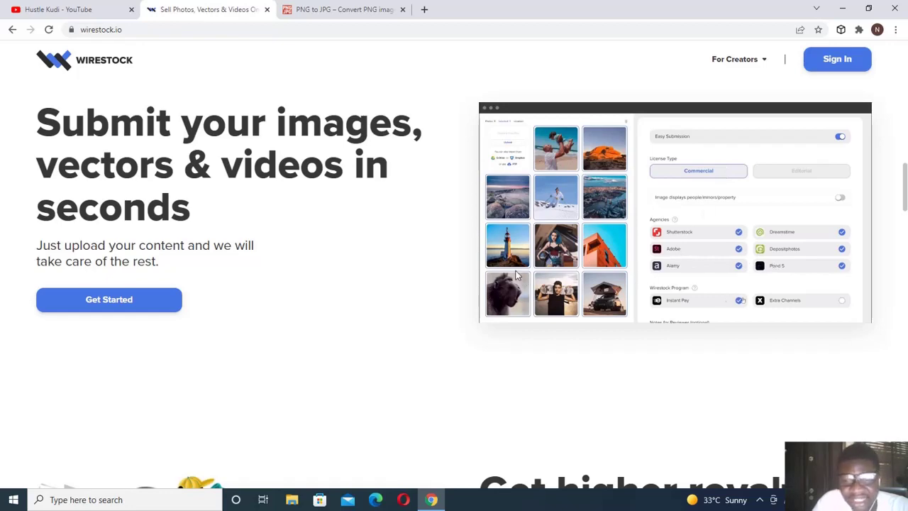
- Scroll through the Wirestock landing page's feature sections
{"action": "scroll", "coordinate": [361, 263], "scroll_direction": "down", "scroll_amount": 1}
{"action": "scroll", "coordinate": [361, 264], "scroll_direction": "down", "scroll_amount": 5}
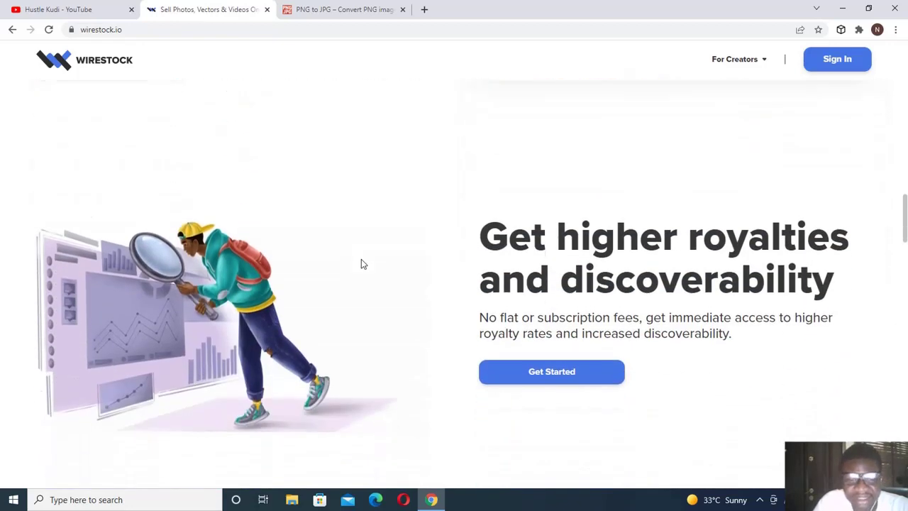
{"action": "scroll", "coordinate": [446, 207], "scroll_direction": "up", "scroll_amount": 1}
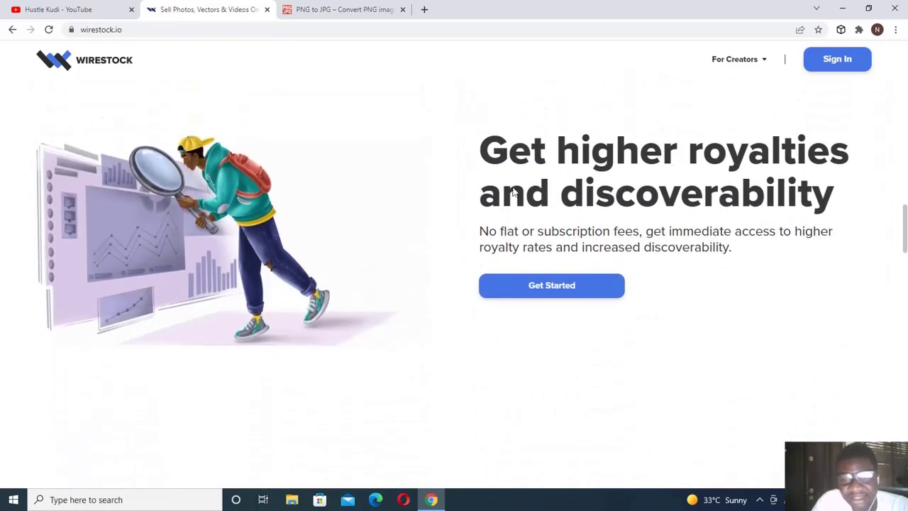
{"action": "scroll", "coordinate": [432, 277], "scroll_direction": "down", "scroll_amount": 5}
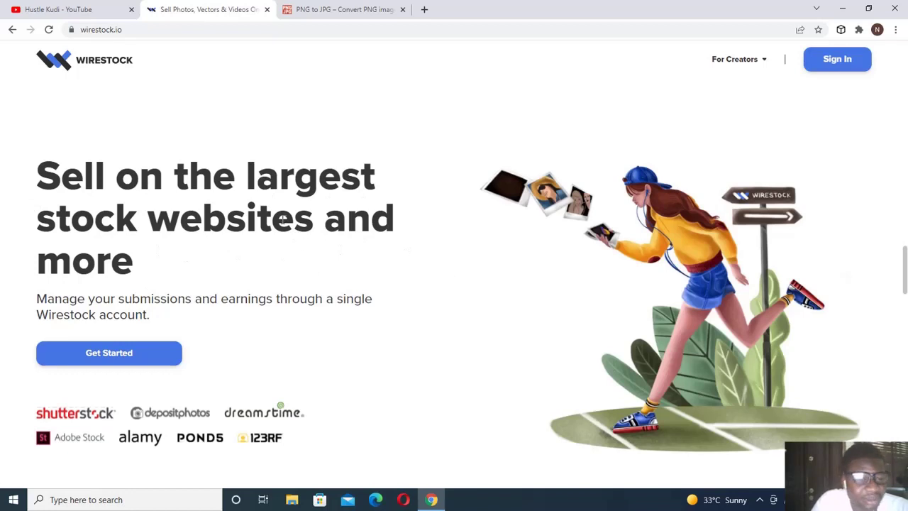
{"action": "scroll", "coordinate": [241, 312], "scroll_direction": "down", "scroll_amount": 3}
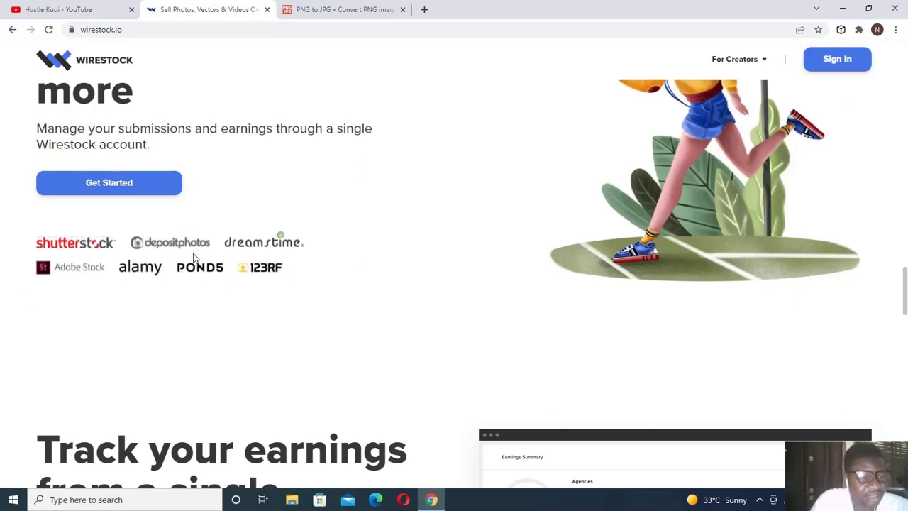
{"action": "scroll", "coordinate": [230, 275], "scroll_direction": "down", "scroll_amount": 4}
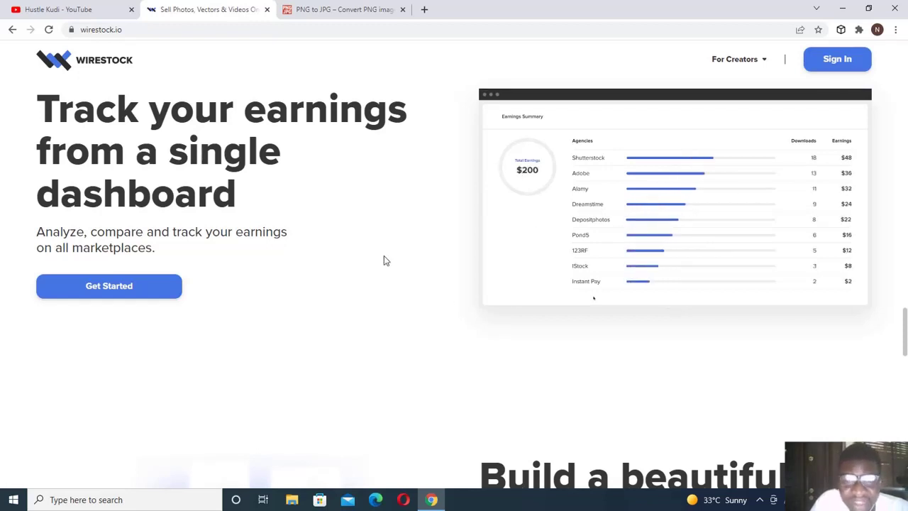
{"action": "scroll", "coordinate": [383, 260], "scroll_direction": "down", "scroll_amount": 3}
{"action": "scroll", "coordinate": [384, 260], "scroll_direction": "down", "scroll_amount": 2}
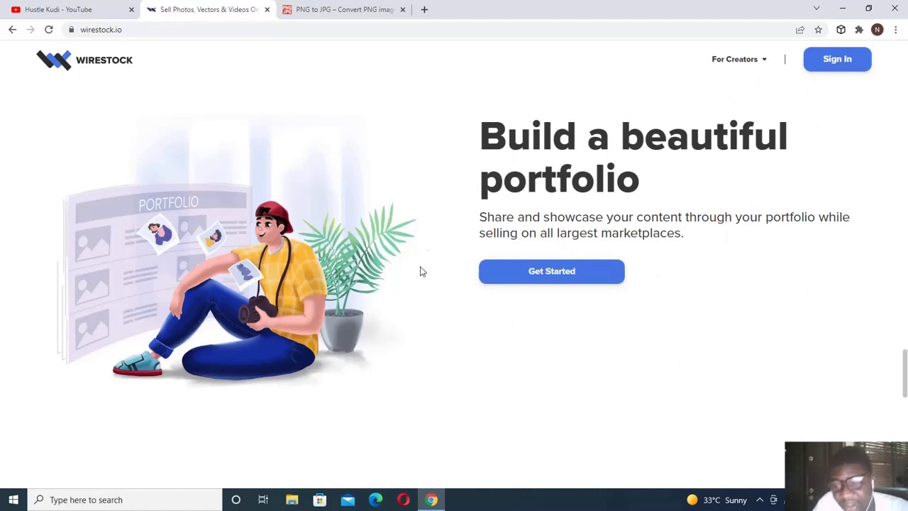
{"action": "scroll", "coordinate": [488, 312], "scroll_direction": "down", "scroll_amount": 5}
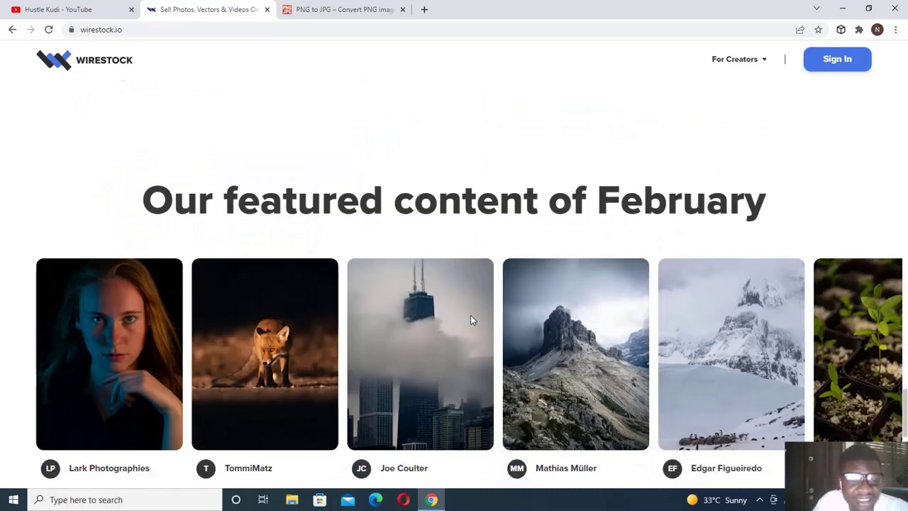
{"action": "scroll", "coordinate": [470, 315], "scroll_direction": "down", "scroll_amount": 1}
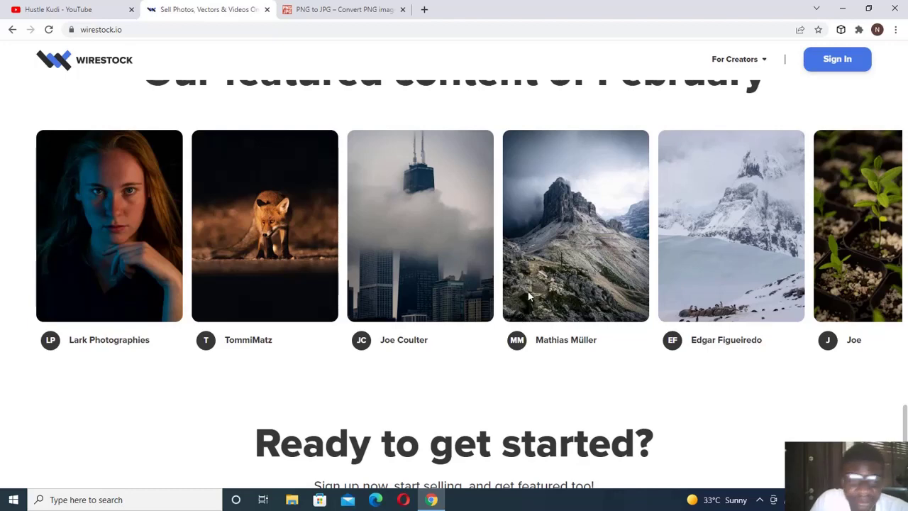
- Reach the page footer, then bring up the Google Drive preview of vc.jpg
{"action": "scroll", "coordinate": [529, 297], "scroll_direction": "down", "scroll_amount": 4}
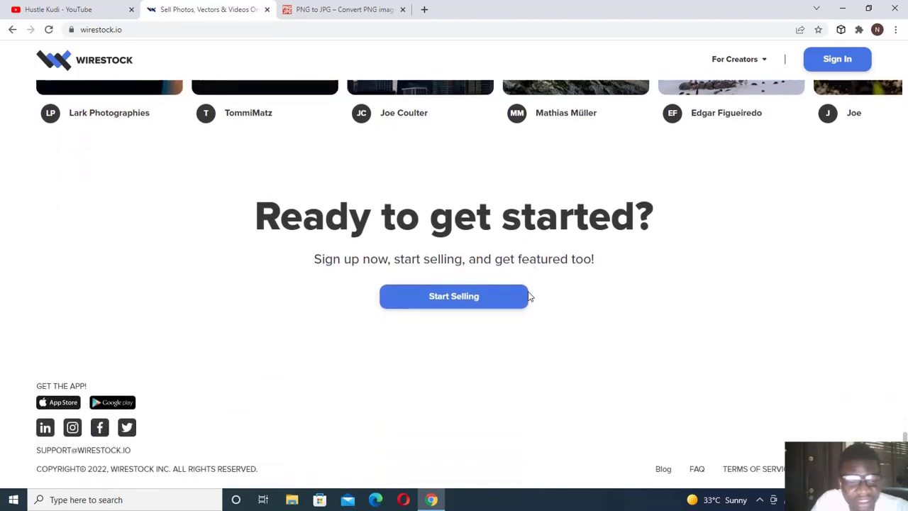
{"action": "scroll", "coordinate": [528, 297], "scroll_direction": "down", "scroll_amount": 1}
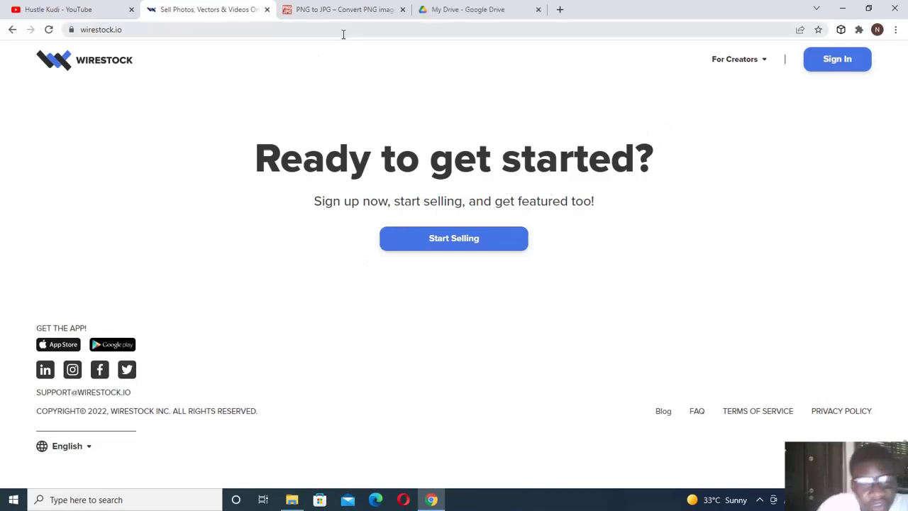
{"action": "left_click", "coordinate": [464, 9]}
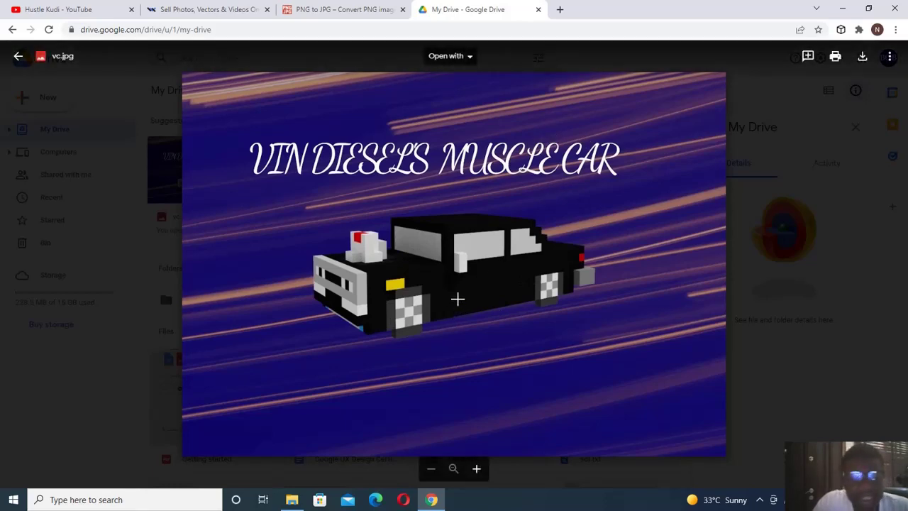
- Toggle between the vc.jpg muscle-car preview and Wirestock, ending on the Wirestock tab
{"action": "key", "text": "ctrl+2"}
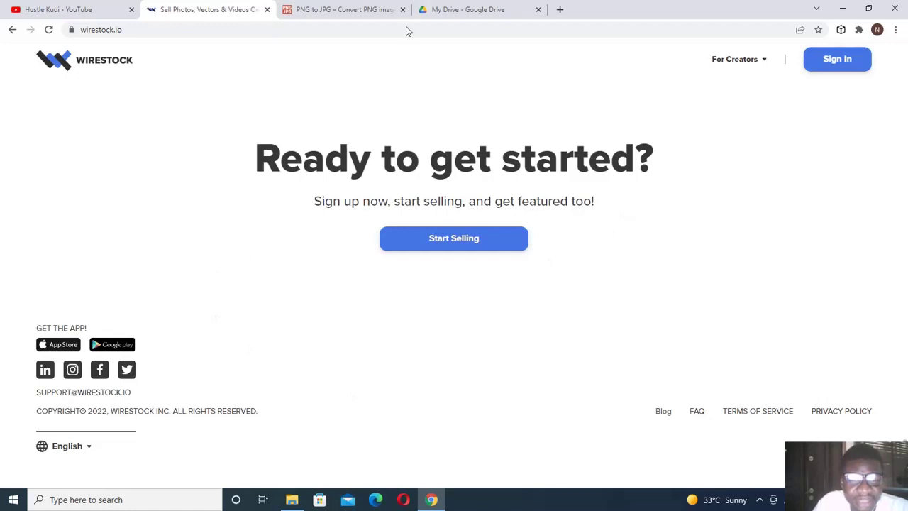
{"action": "left_click", "coordinate": [464, 9]}
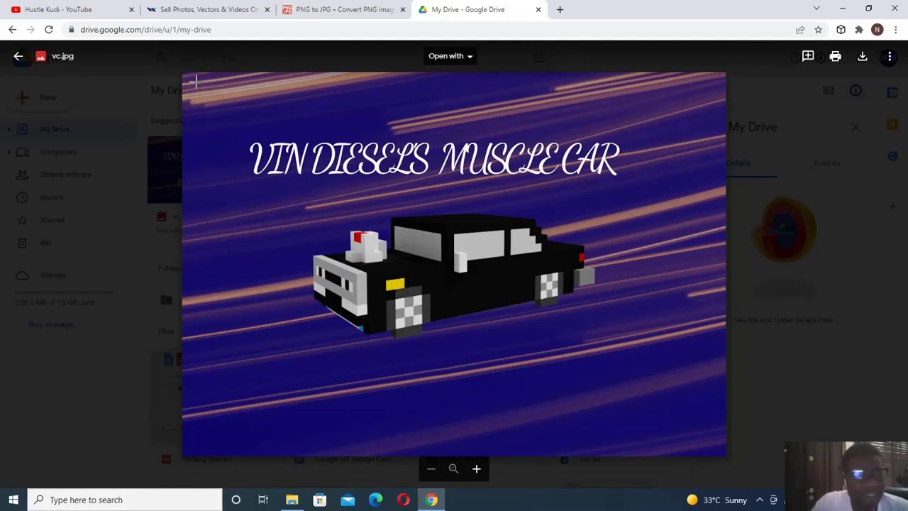
{"action": "left_click", "coordinate": [193, 8]}
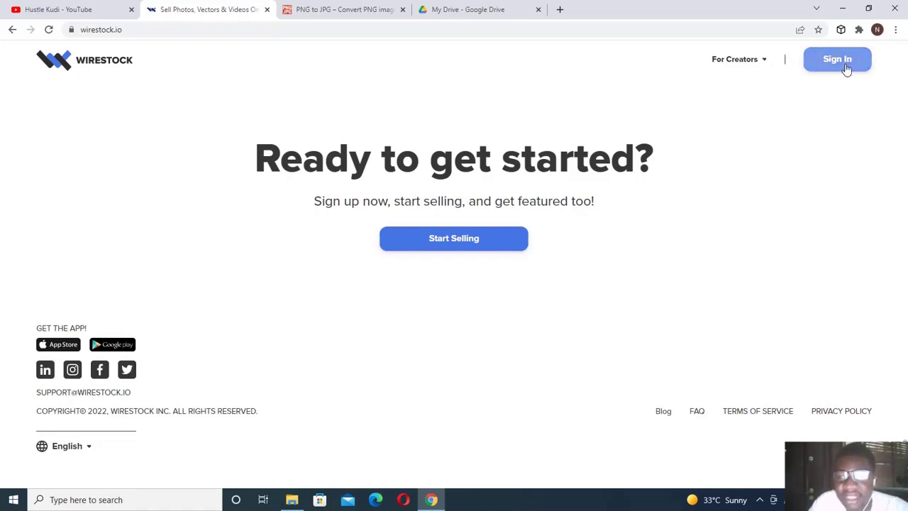
- Open the site's audience options menu and dismiss it again
{"action": "scroll", "coordinate": [846, 69], "scroll_direction": "up", "scroll_amount": 15}
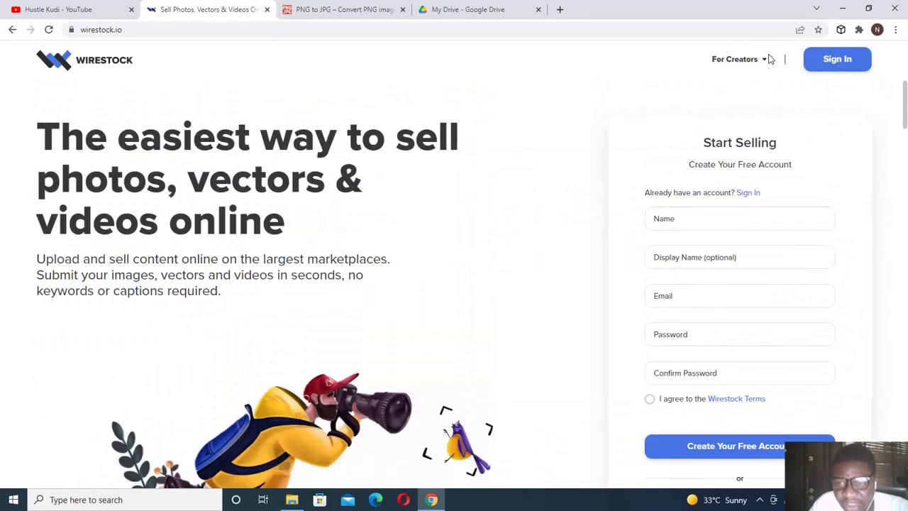
{"action": "left_click", "coordinate": [747, 62]}
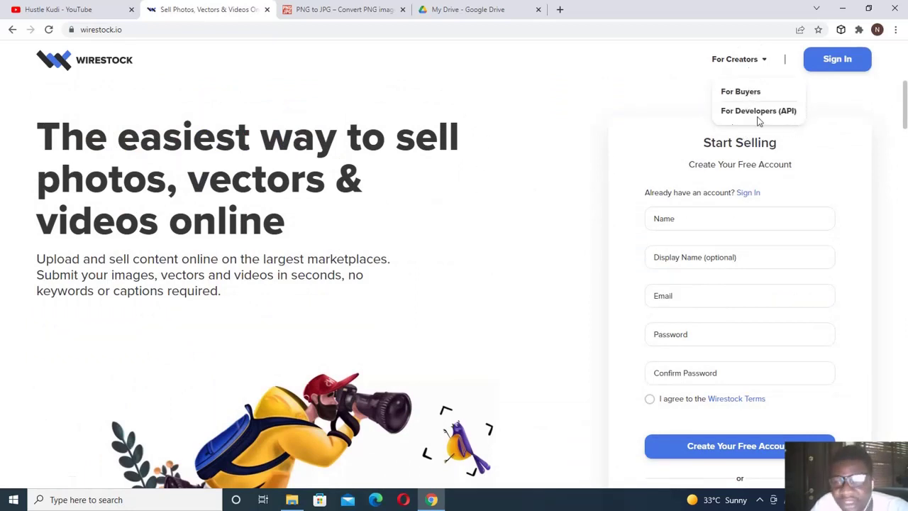
{"action": "left_click", "coordinate": [745, 64]}
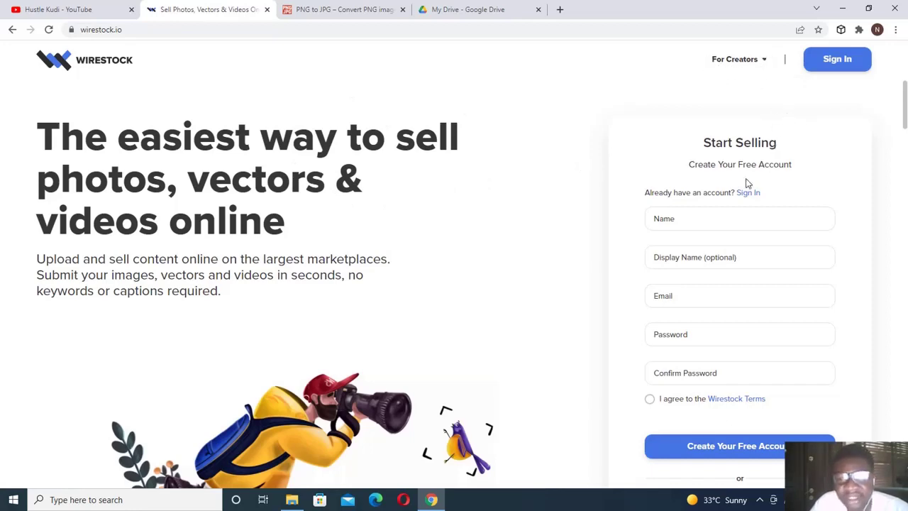
- Agree to the Wirestock Terms and sign up with a Google account
{"action": "scroll", "coordinate": [748, 182], "scroll_direction": "down", "scroll_amount": 5}
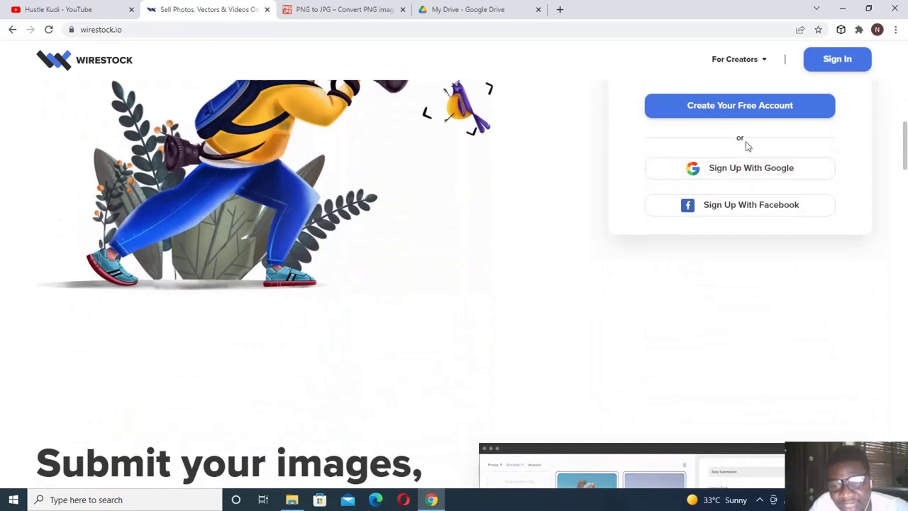
{"action": "scroll", "coordinate": [749, 115], "scroll_direction": "up", "scroll_amount": 4}
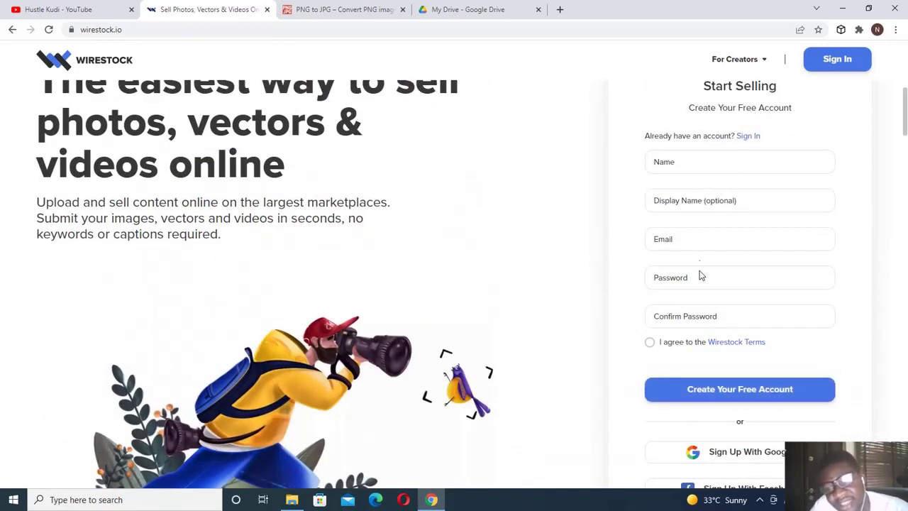
{"action": "scroll", "coordinate": [726, 278], "scroll_direction": "down", "scroll_amount": 2}
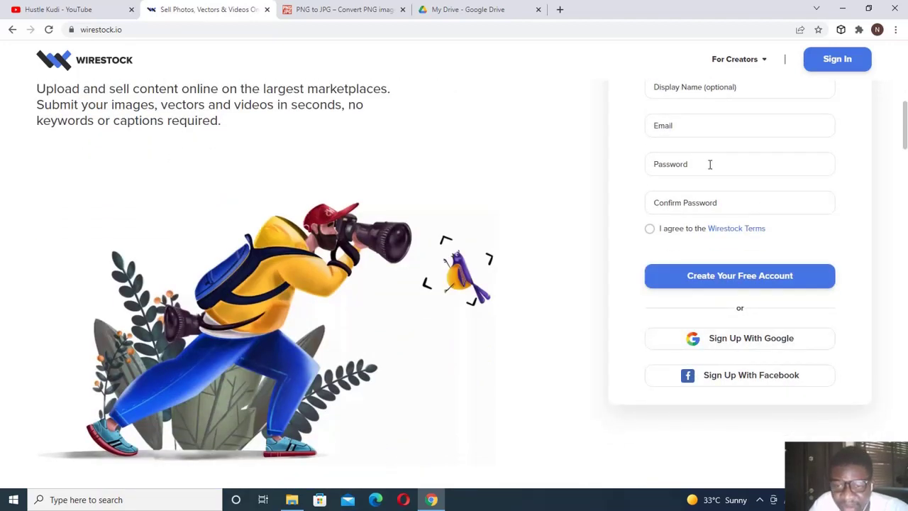
{"action": "scroll", "coordinate": [769, 133], "scroll_direction": "up", "scroll_amount": 1}
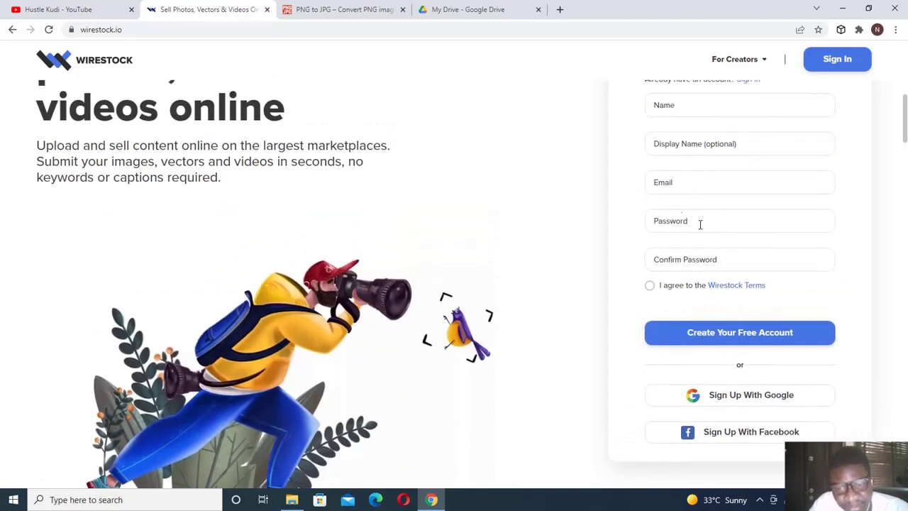
{"action": "left_click", "coordinate": [723, 399]}
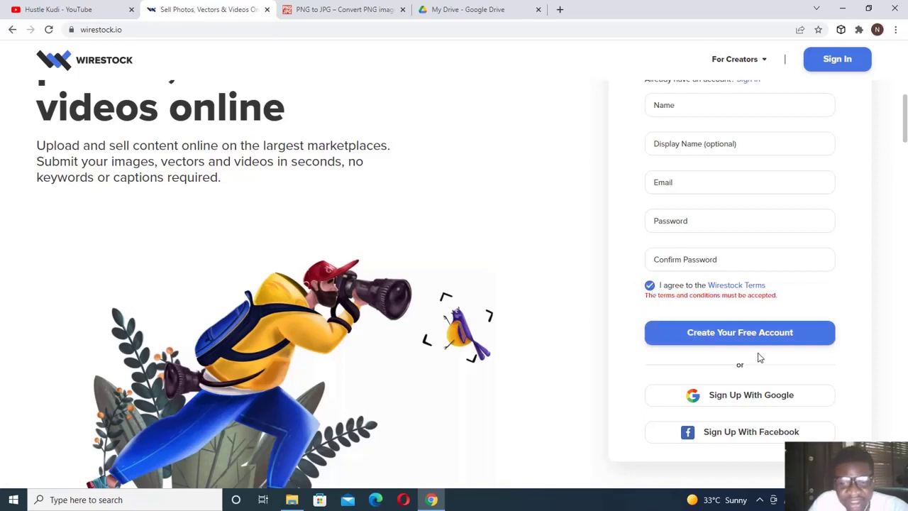
{"action": "left_click", "coordinate": [733, 397]}
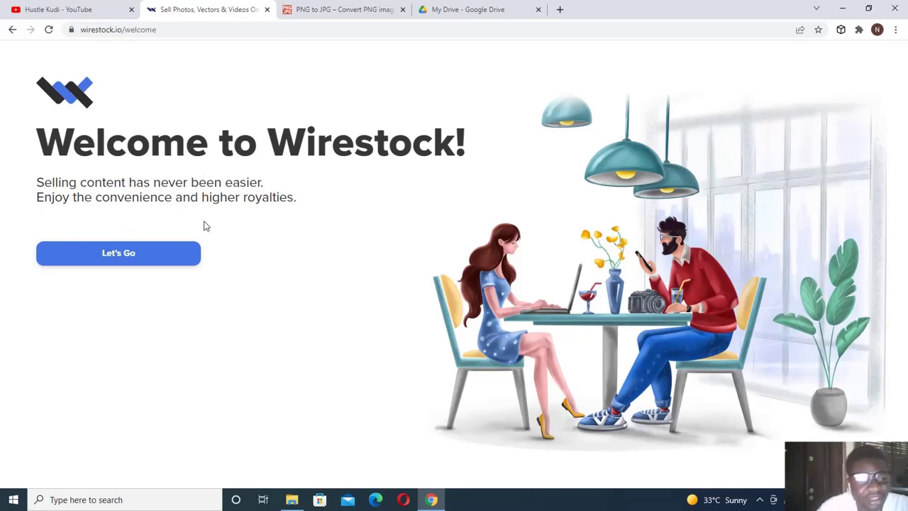
- Continue to uploading and view the photo requirements: JPG, 45MB maximum, 4MP minimum
{"action": "left_click", "coordinate": [106, 253]}
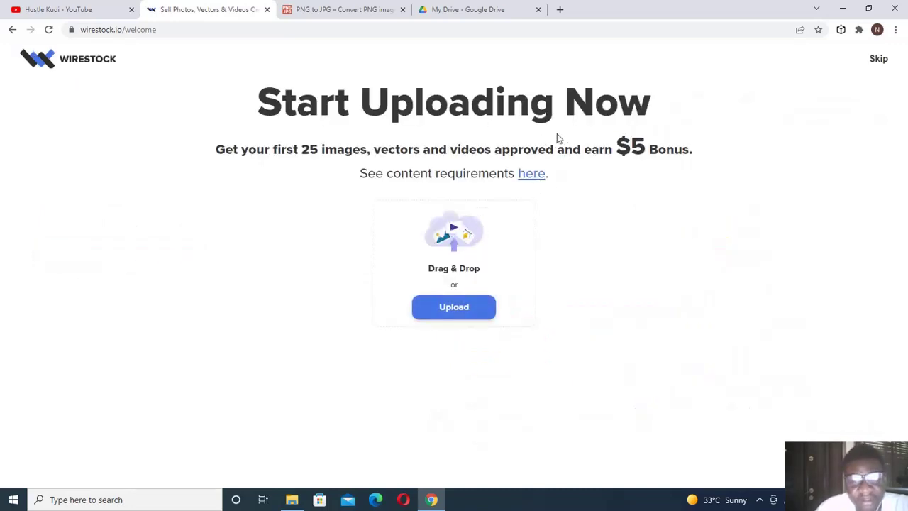
{"action": "left_click", "coordinate": [539, 174]}
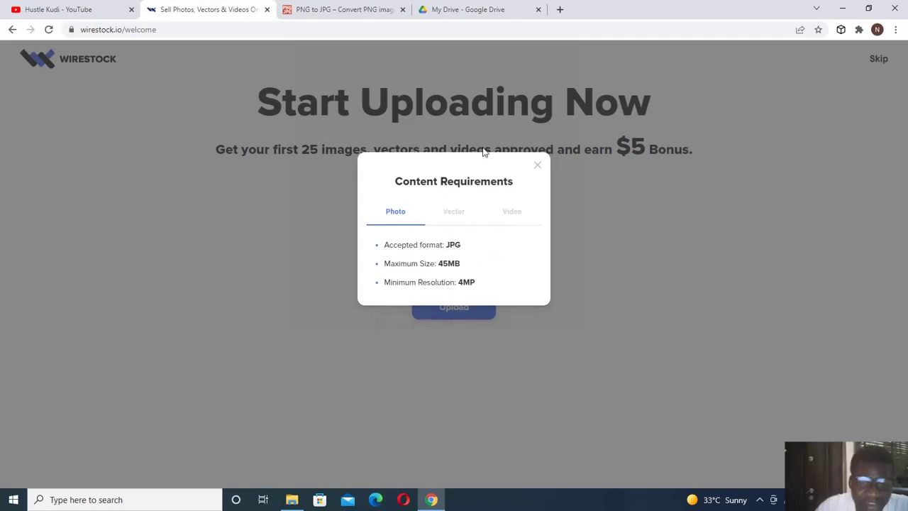
- Check the PNG to JPG converter, then view Wirestock's vector requirements (EPS 8/10, RGB or CMYK)
{"action": "left_click", "coordinate": [317, 9]}
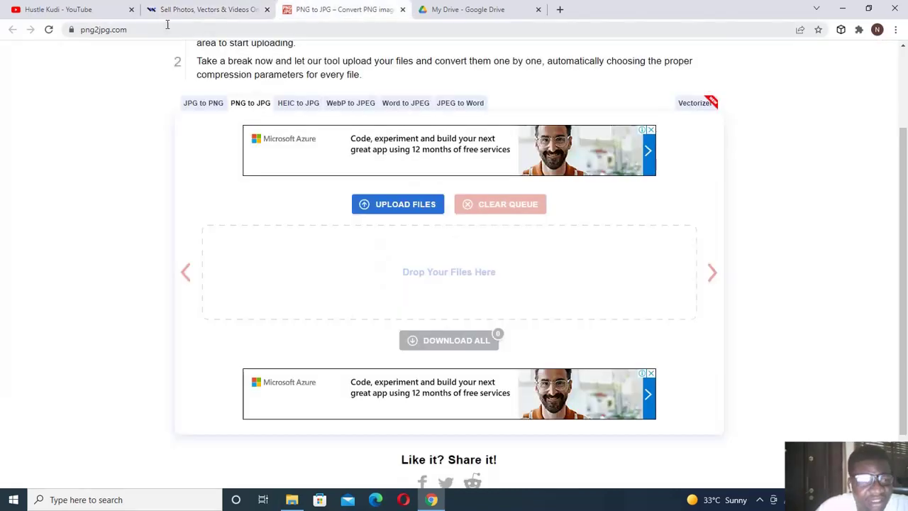
{"action": "scroll", "coordinate": [72, 67], "scroll_direction": "up", "scroll_amount": 3}
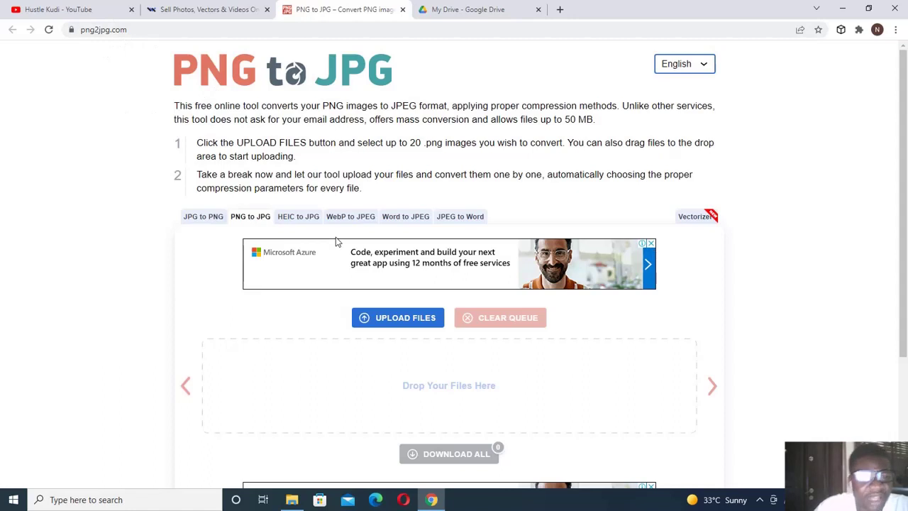
{"action": "left_click", "coordinate": [222, 10]}
{"action": "left_click", "coordinate": [452, 214]}
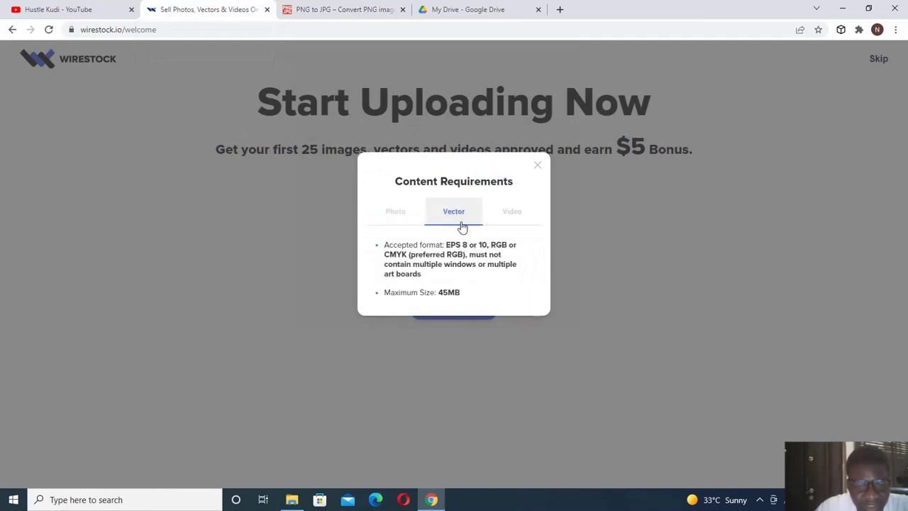
- Review the Video and Photo requirements, then close the Content Requirements dialog
{"action": "left_click", "coordinate": [510, 210]}
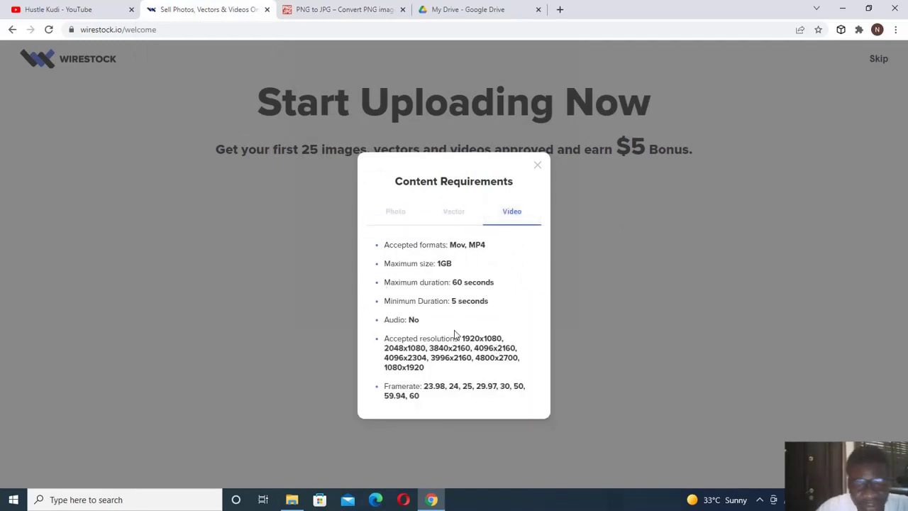
{"action": "left_click", "coordinate": [401, 216]}
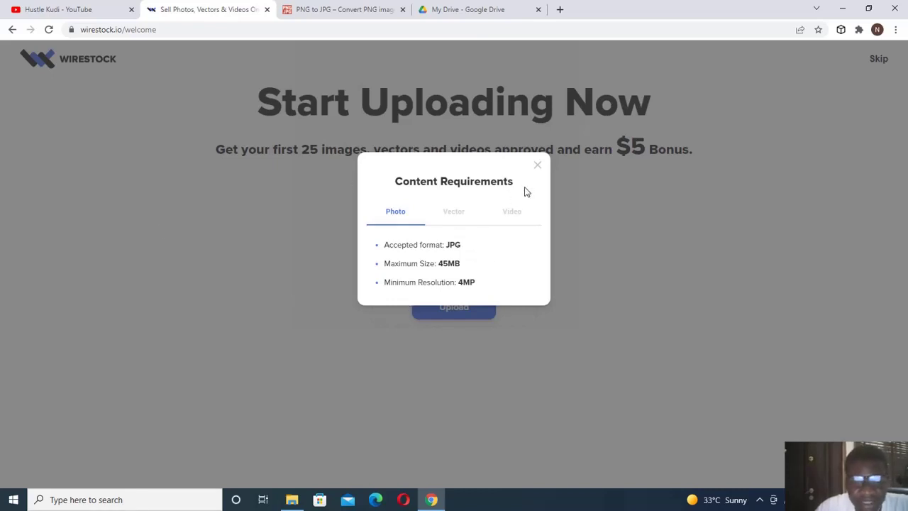
{"action": "left_click", "coordinate": [538, 168]}
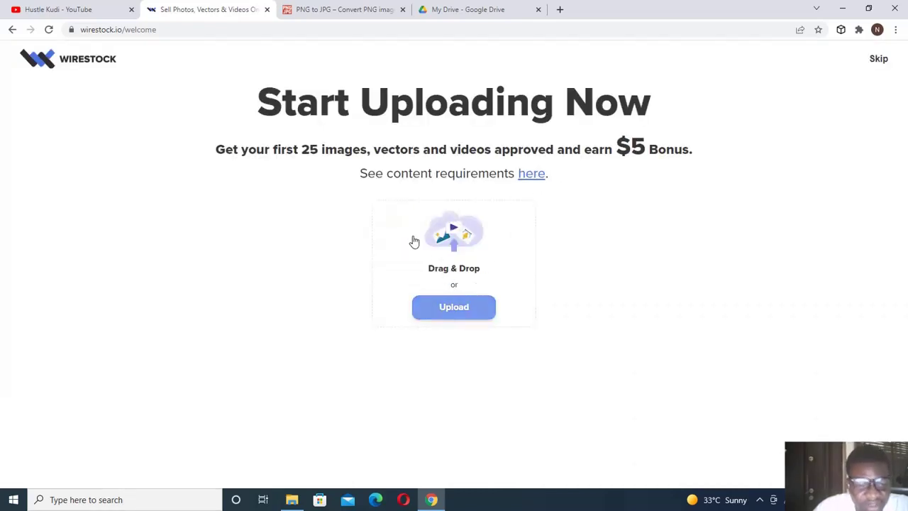
- Download vc.jpg from Google Drive and drag it into Wirestock's Drag & Drop area
{"action": "left_click", "coordinate": [454, 284]}
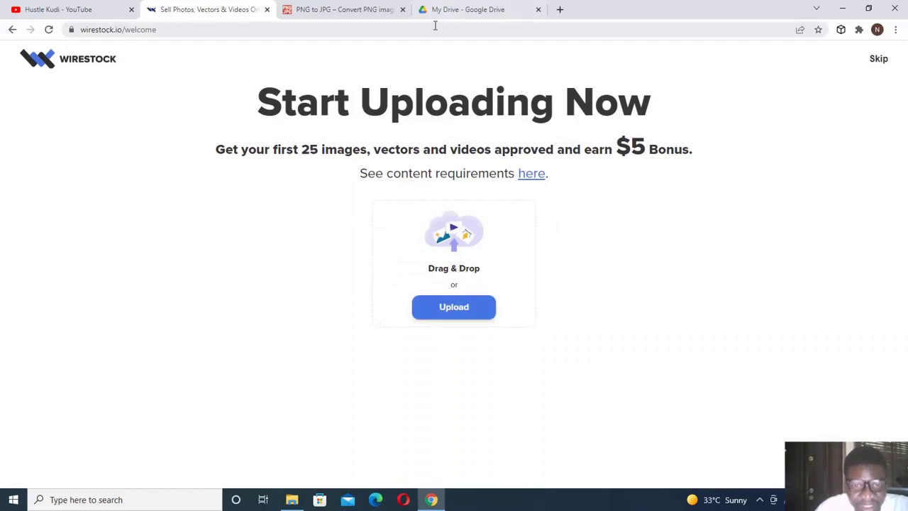
{"action": "left_click", "coordinate": [443, 13]}
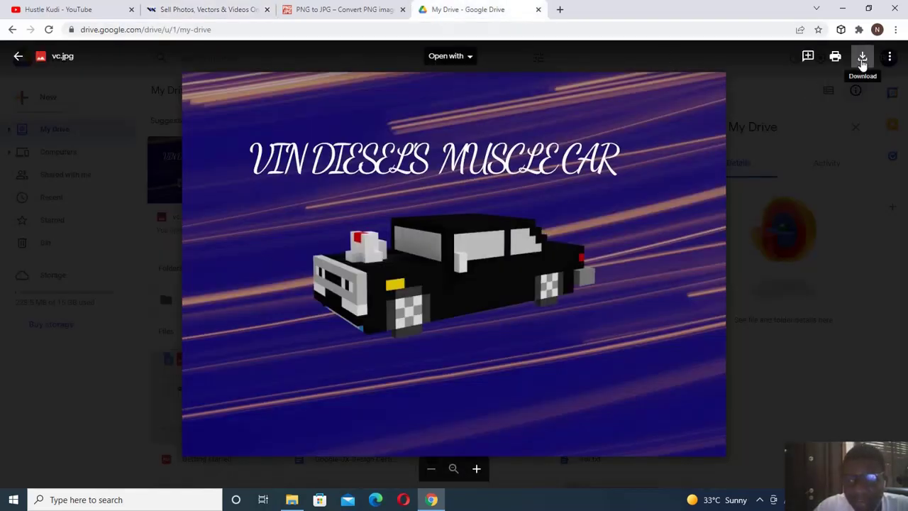
{"action": "left_click", "coordinate": [862, 60]}
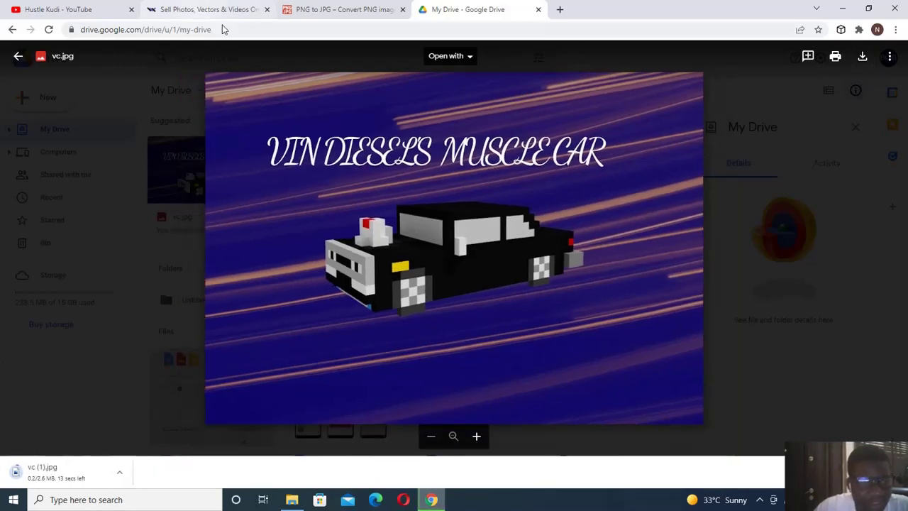
{"action": "left_click", "coordinate": [198, 13]}
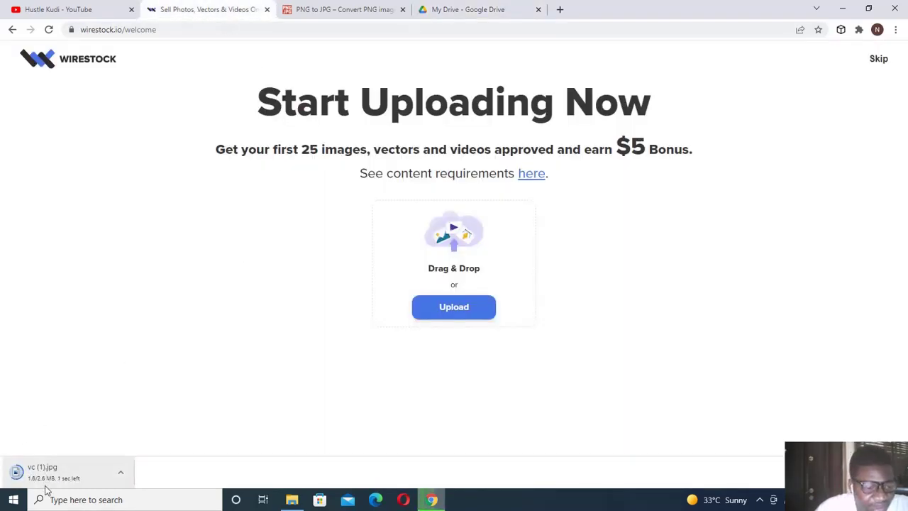
{"action": "left_click_drag", "start_coordinate": [66, 469], "coordinate": [458, 258]}
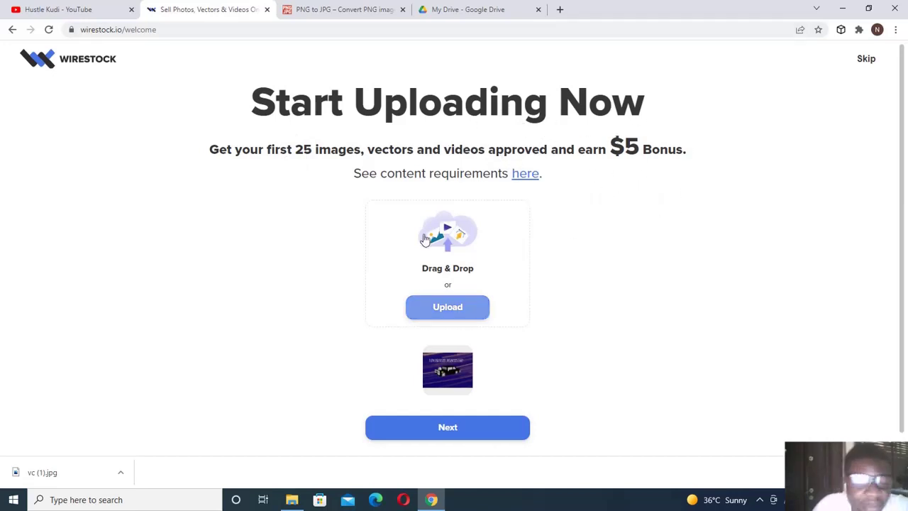
{"action": "mouse_move", "coordinate": [447, 385]}
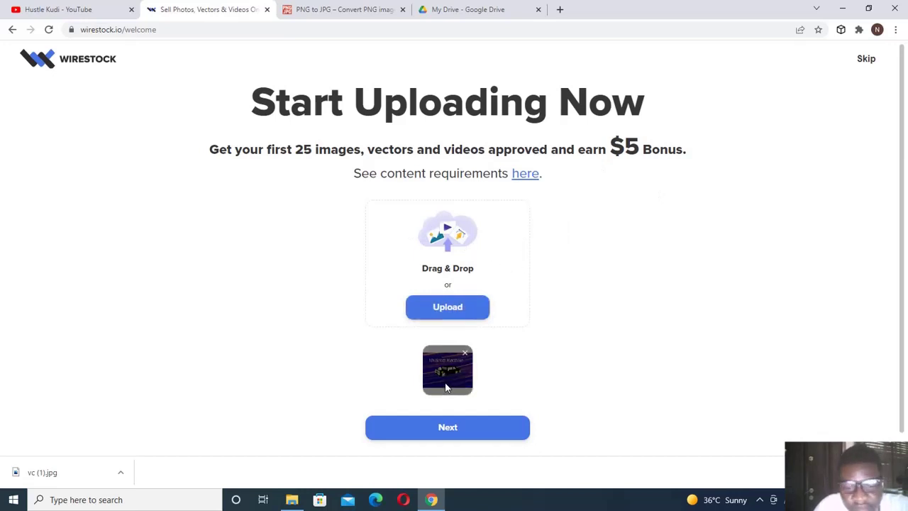
- Submit the car image to all six agencies plus Instant Pay and Extra Channels
{"action": "left_click", "coordinate": [482, 425]}
{"action": "scroll", "coordinate": [347, 224], "scroll_direction": "down", "scroll_amount": 1}
{"action": "mouse_move", "coordinate": [347, 224]}
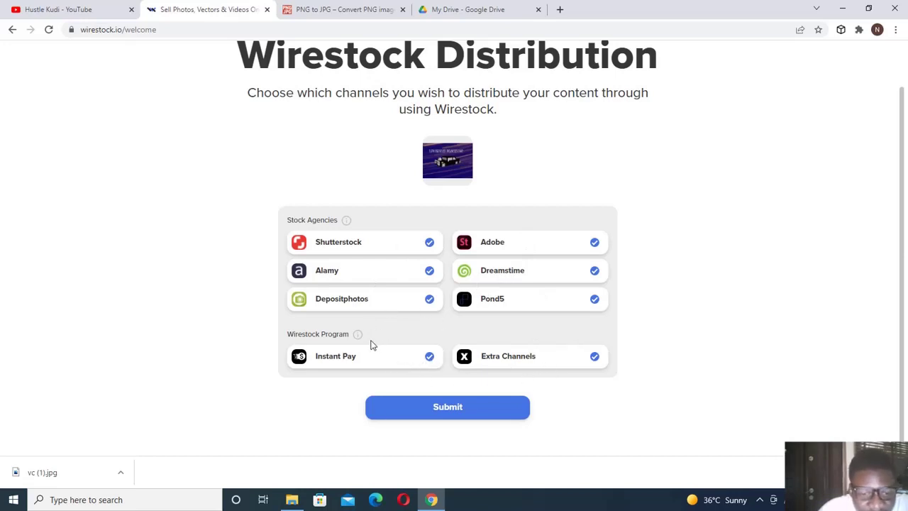
{"action": "mouse_move", "coordinate": [358, 333]}
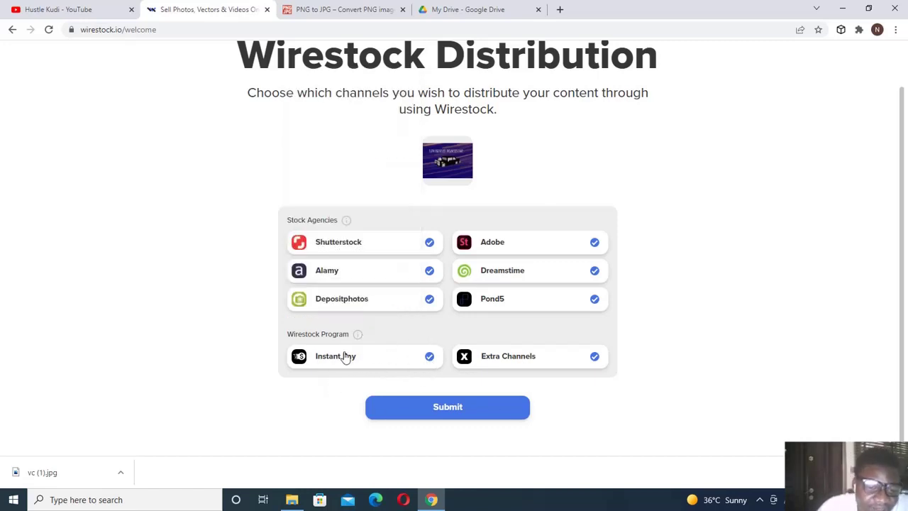
{"action": "left_click", "coordinate": [379, 409]}
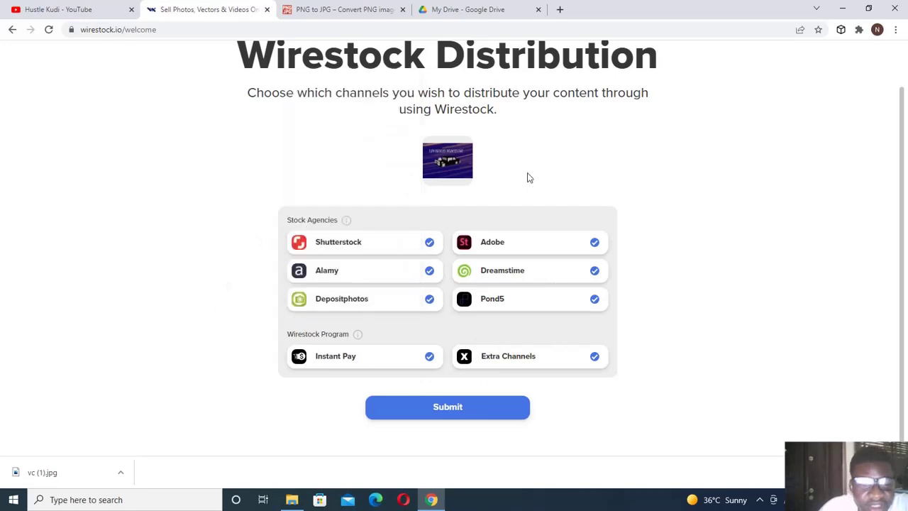
{"action": "left_click", "coordinate": [488, 415]}
{"action": "left_click", "coordinate": [440, 407]}
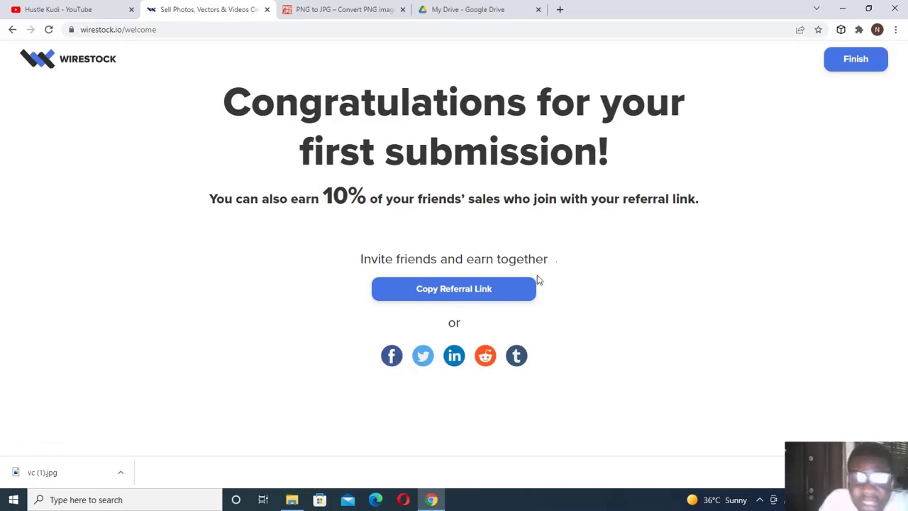
- Finish onboarding and open the empty portfolio from the Print! Print! Print! popup
{"action": "left_click", "coordinate": [851, 61]}
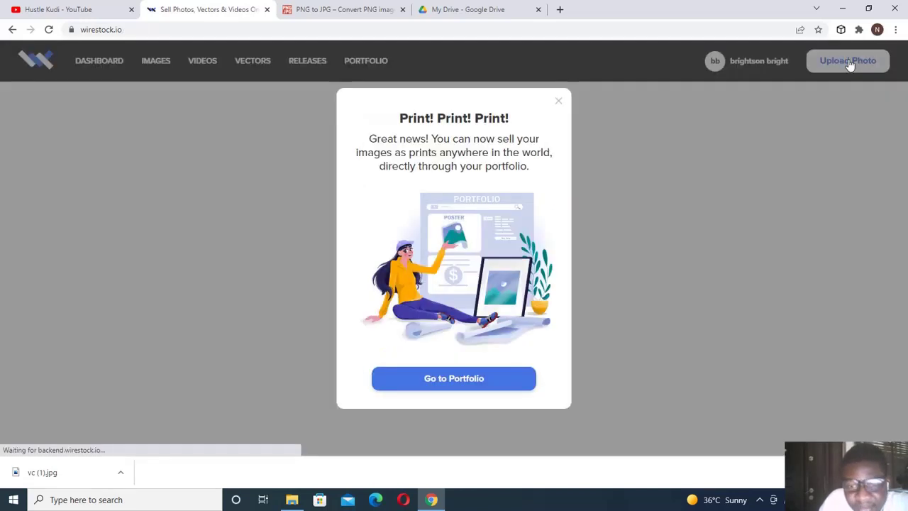
{"action": "left_click", "coordinate": [436, 386]}
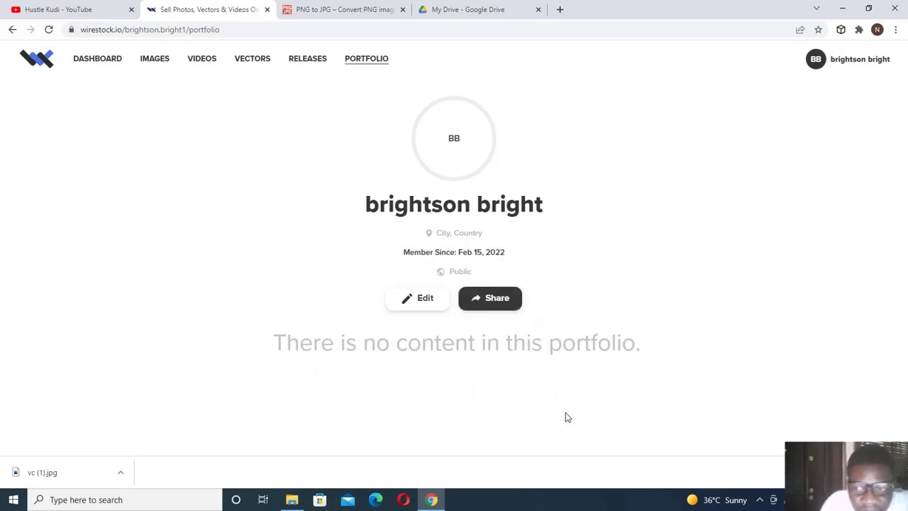
- Browse the Images and Videos submission pages, then list In Review images showing the car photo
{"action": "left_click", "coordinate": [153, 60]}
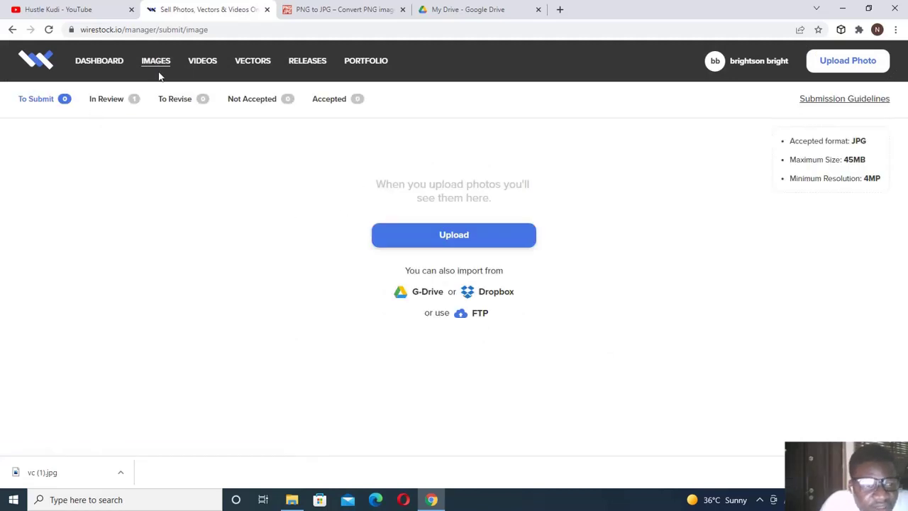
{"action": "left_click", "coordinate": [199, 65]}
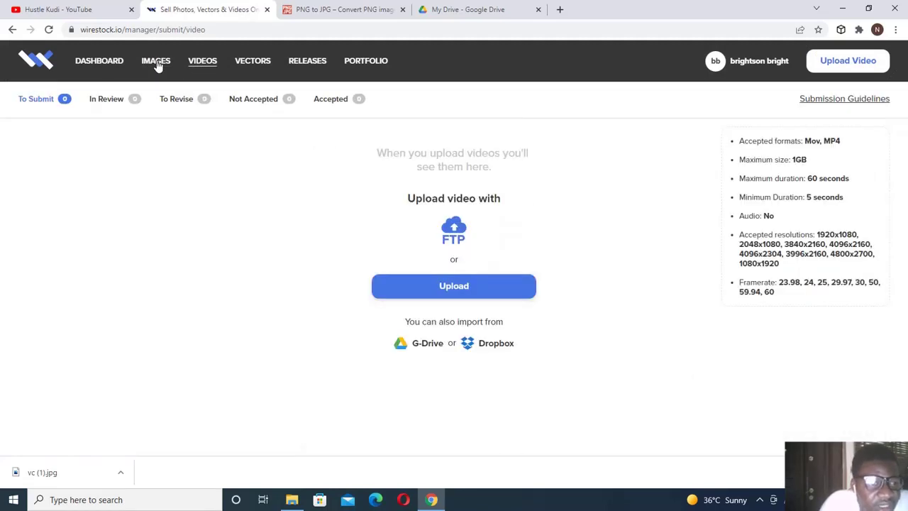
{"action": "left_click", "coordinate": [153, 63]}
{"action": "left_click", "coordinate": [105, 100]}
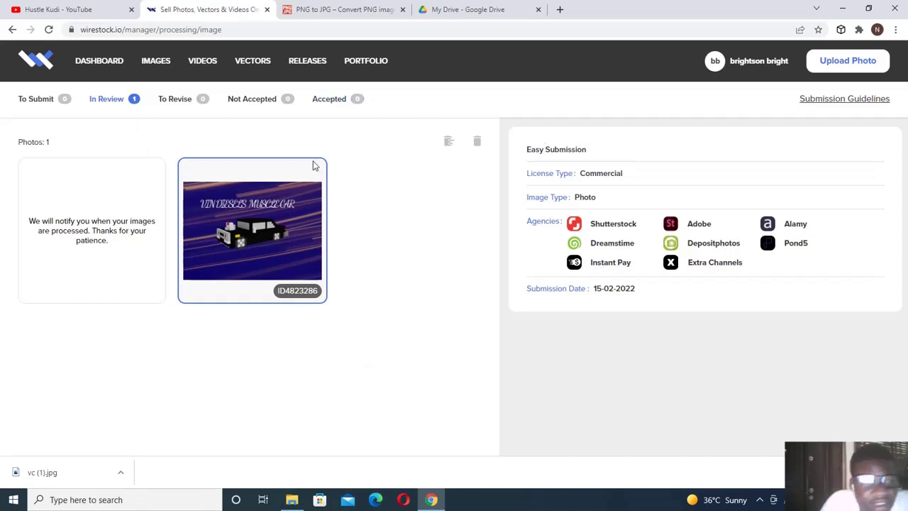
{"action": "left_click", "coordinate": [758, 65]}
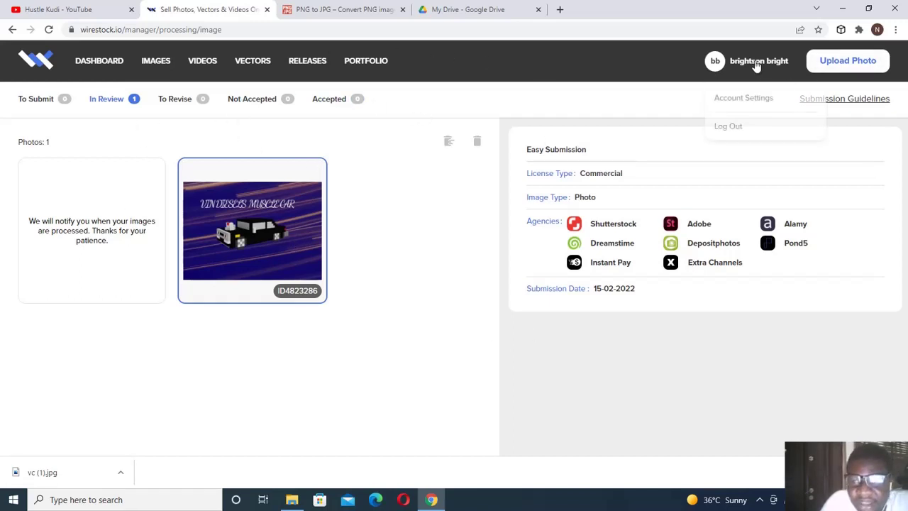
{"action": "left_click", "coordinate": [747, 99]}
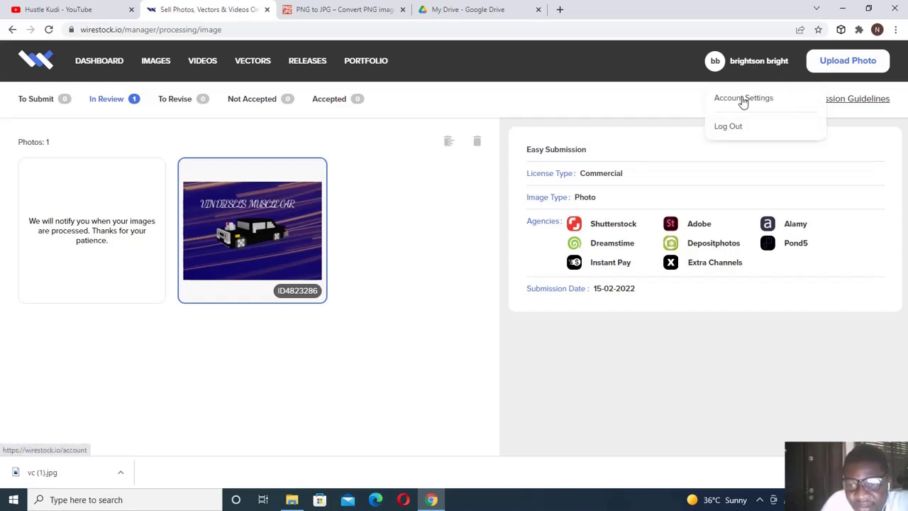
- Check the Account Settings payment method options and Payments to field without changing anything
{"action": "left_click", "coordinate": [742, 101]}
{"action": "scroll", "coordinate": [360, 207], "scroll_direction": "down", "scroll_amount": 4}
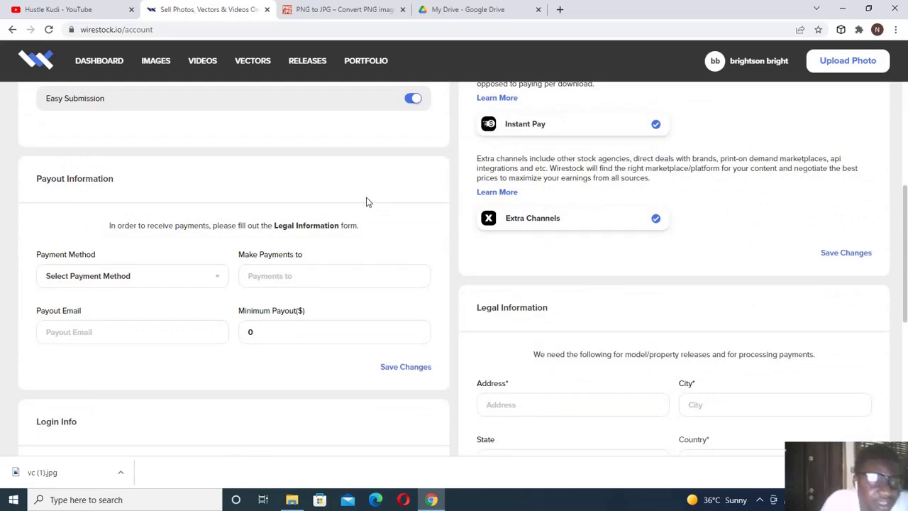
{"action": "left_click", "coordinate": [186, 277]}
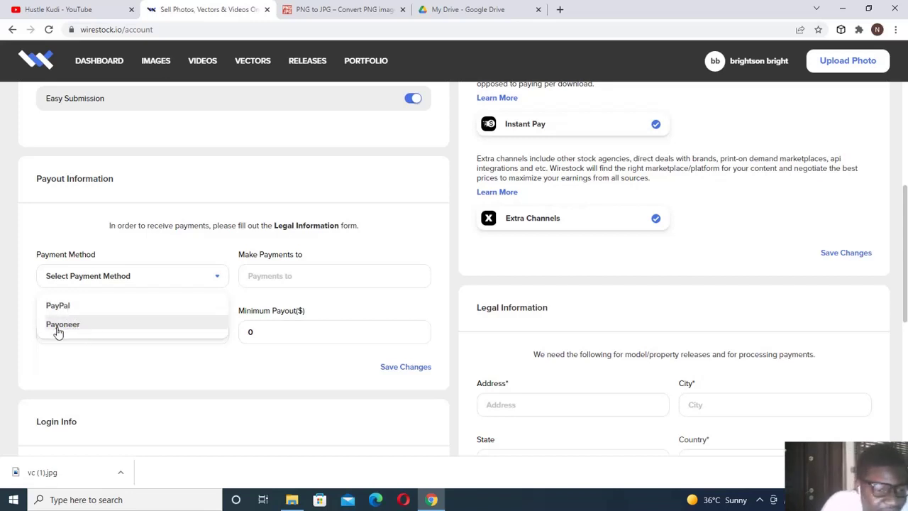
{"action": "left_click", "coordinate": [206, 255]}
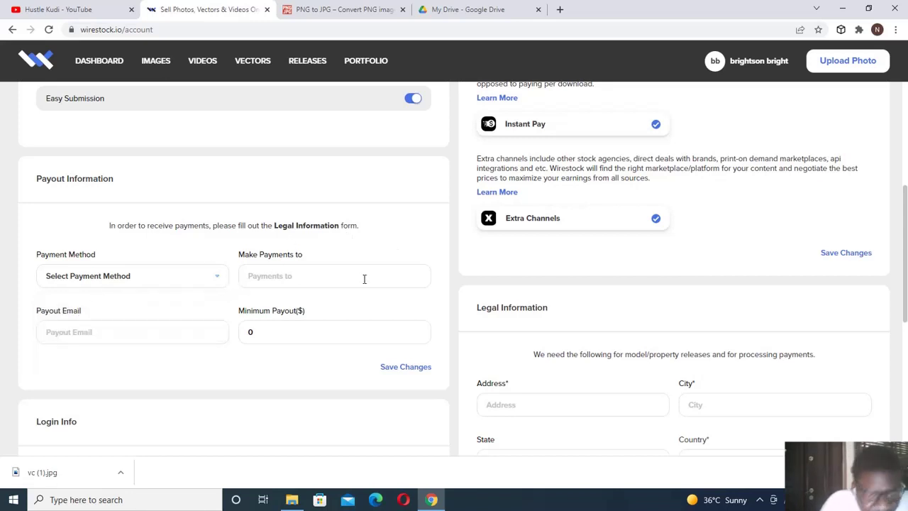
{"action": "left_click", "coordinate": [261, 267]}
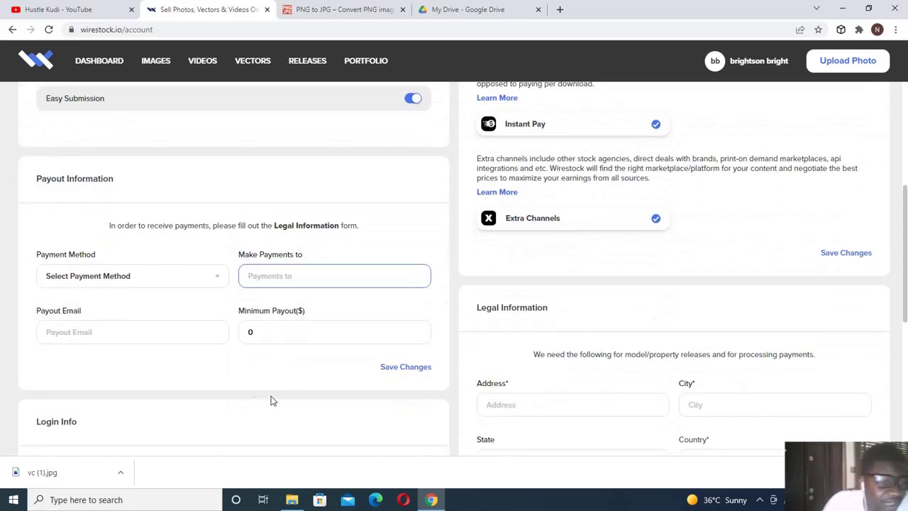
- View the dashboard with $0 total earnings and one photo In Review
{"action": "scroll", "coordinate": [474, 329], "scroll_direction": "up", "scroll_amount": 4}
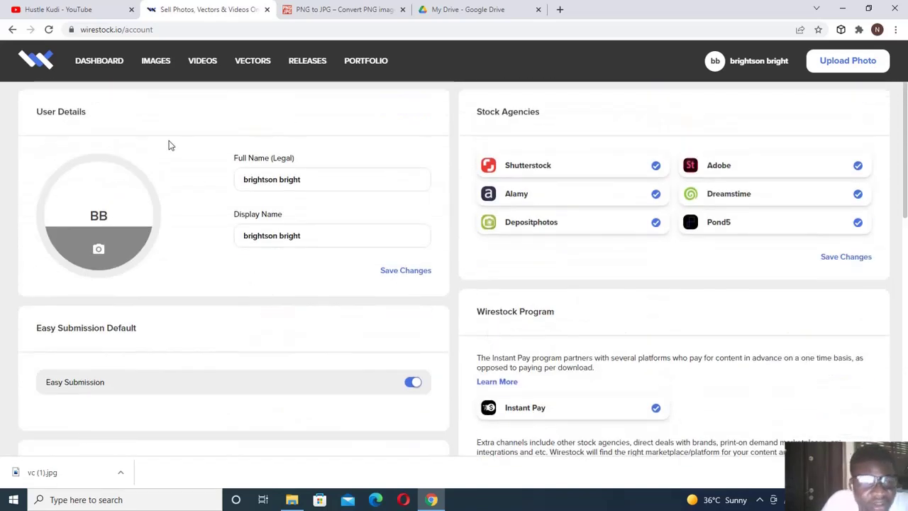
{"action": "left_click", "coordinate": [89, 63]}
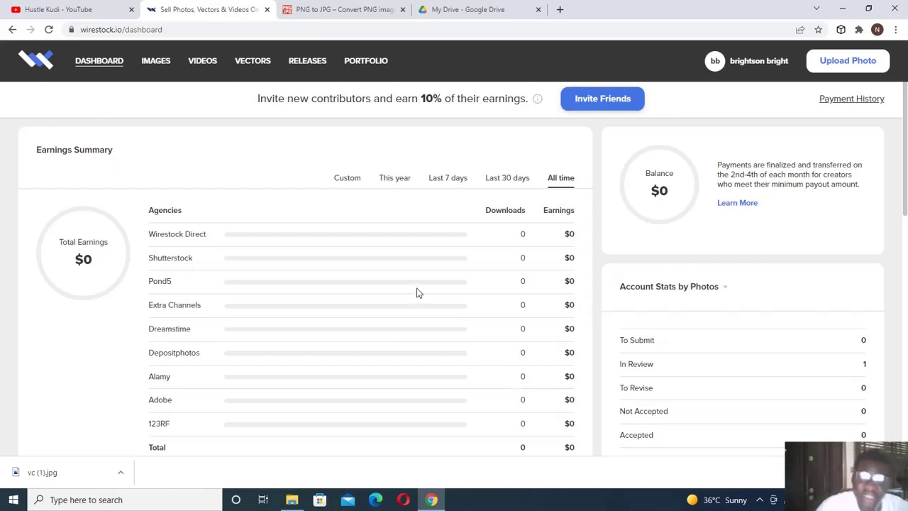
{"action": "scroll", "coordinate": [415, 291], "scroll_direction": "down", "scroll_amount": 2}
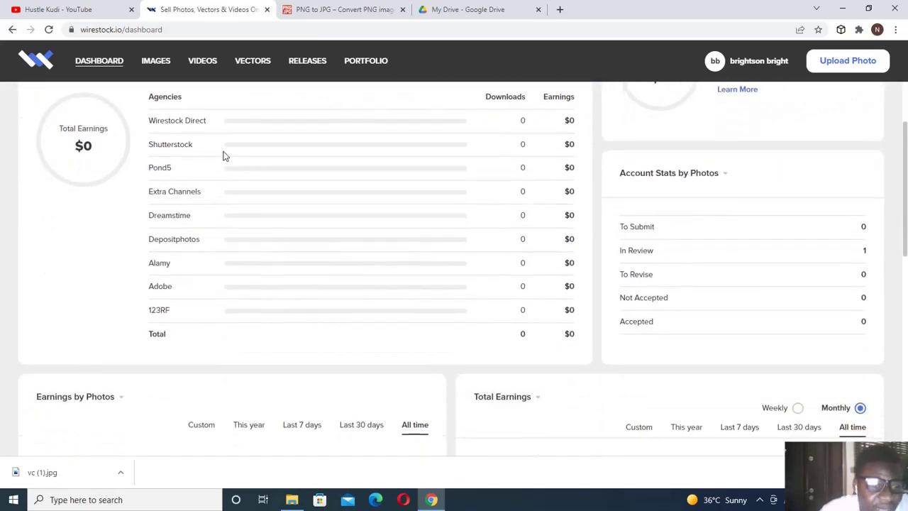
{"action": "scroll", "coordinate": [377, 209], "scroll_direction": "up", "scroll_amount": 1}
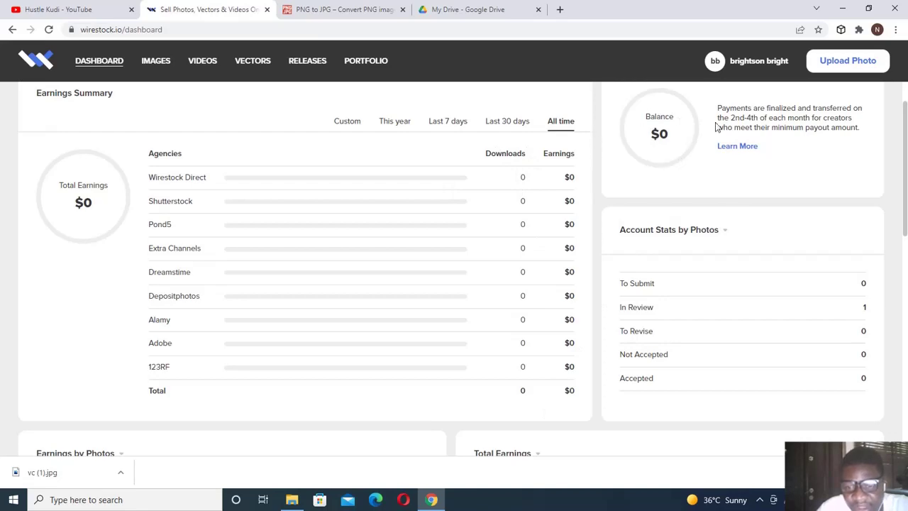
{"action": "scroll", "coordinate": [653, 307], "scroll_direction": "down", "scroll_amount": 9}
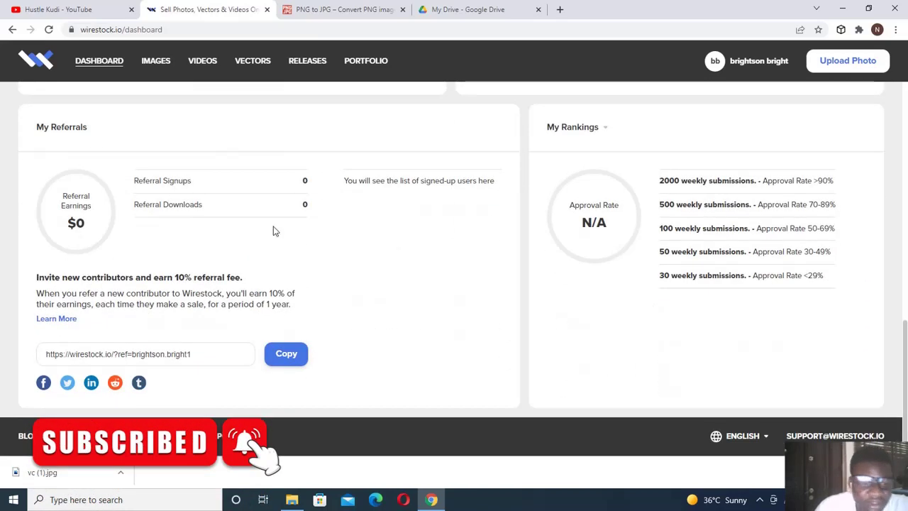
{"action": "scroll", "coordinate": [274, 231], "scroll_direction": "up", "scroll_amount": 9}
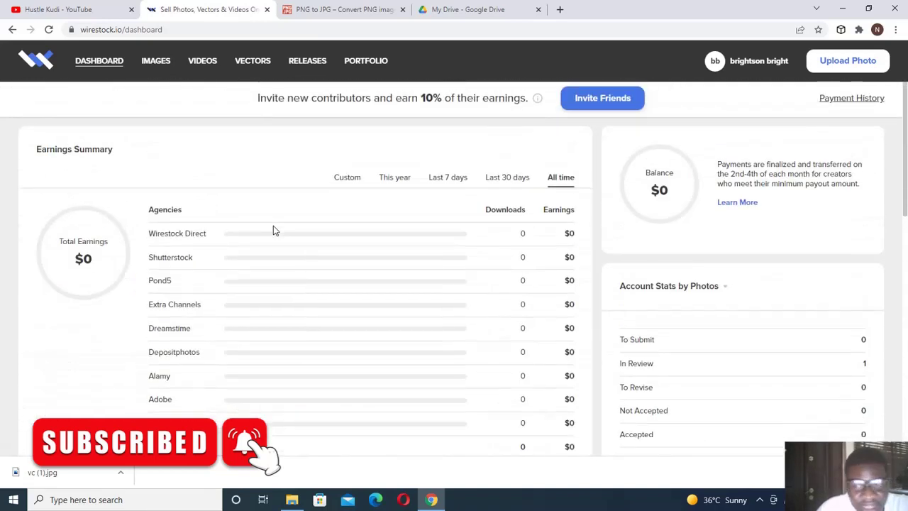